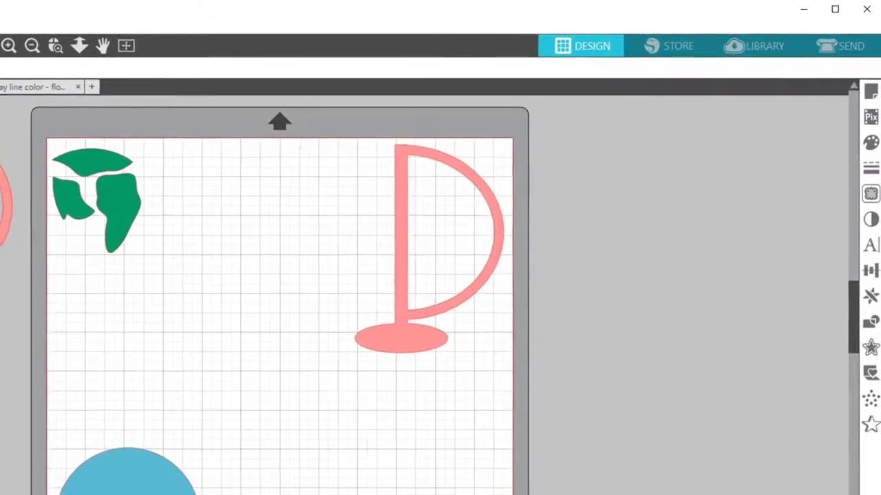
- Show the globe's send settings: Tool 1 on Sticker Paper, White with AutoBlade
left_click(829, 57)
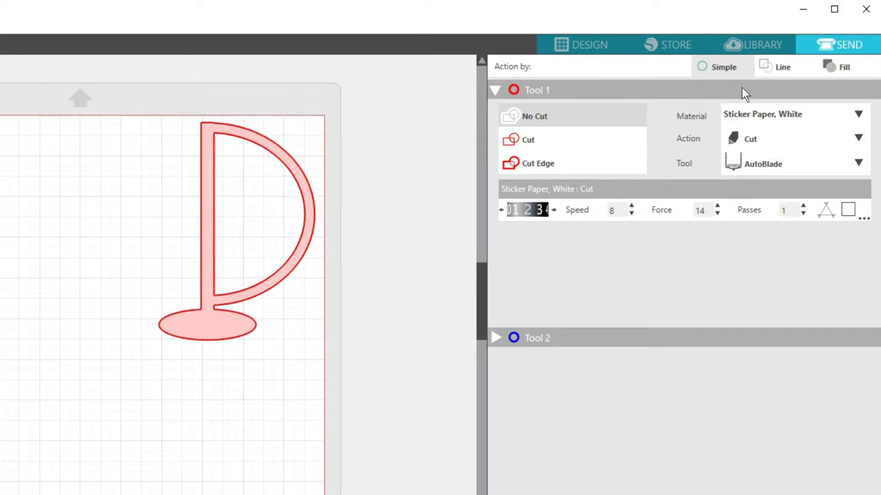
- Leave the Send panel and return to the Design workspace showing the globe pieces
left_click(743, 86)
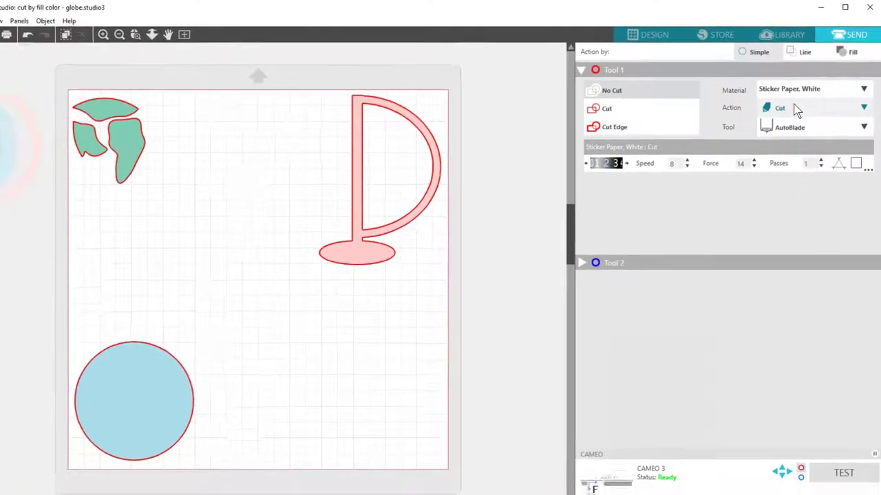
left_click(668, 33)
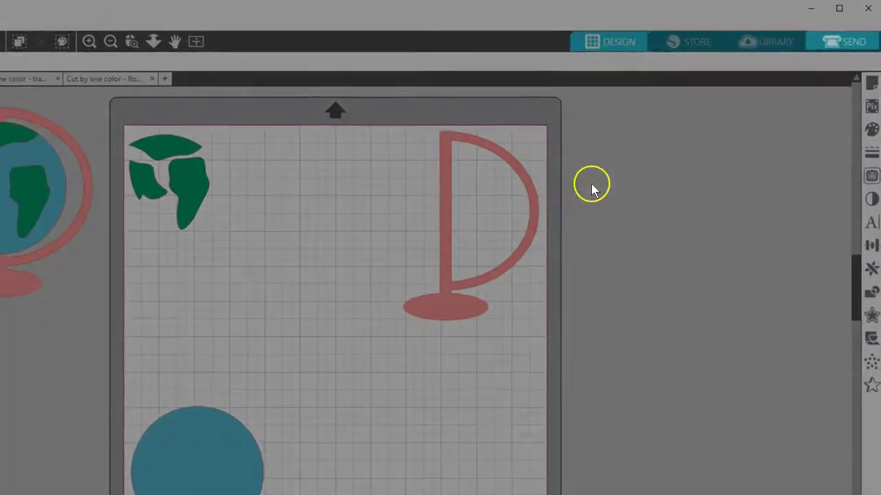
- Organise the globe's cut settings by fill colour, listing blue, green and pink layers set to Cut
left_click(832, 41)
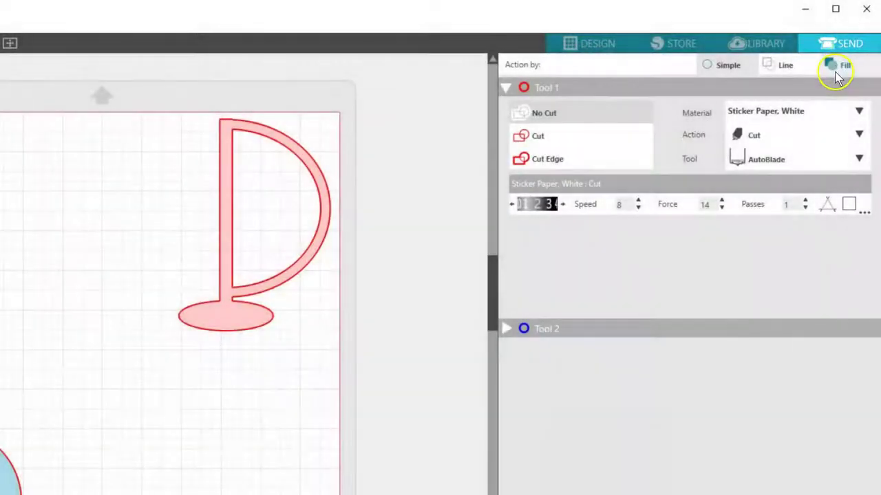
left_click(832, 65)
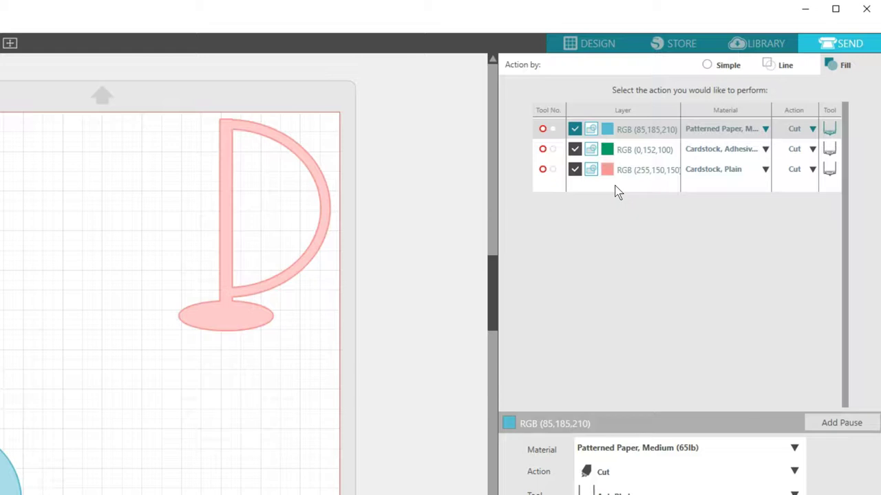
left_click(615, 192)
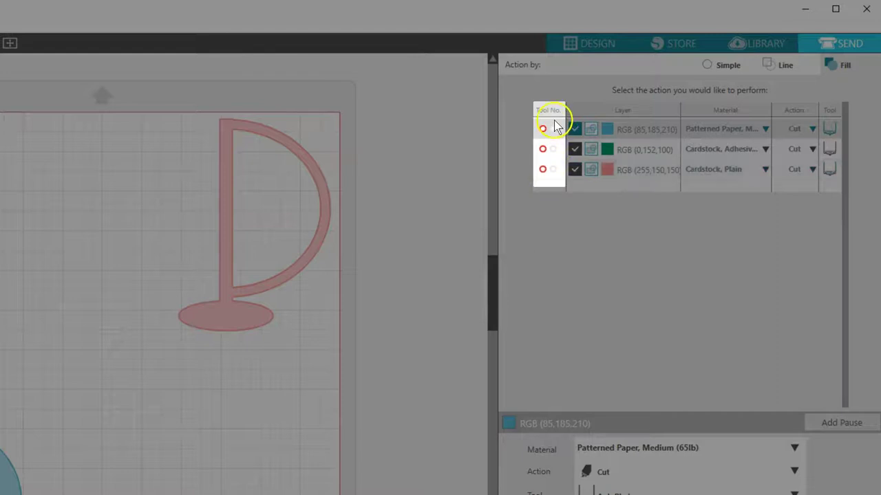
left_click(548, 197)
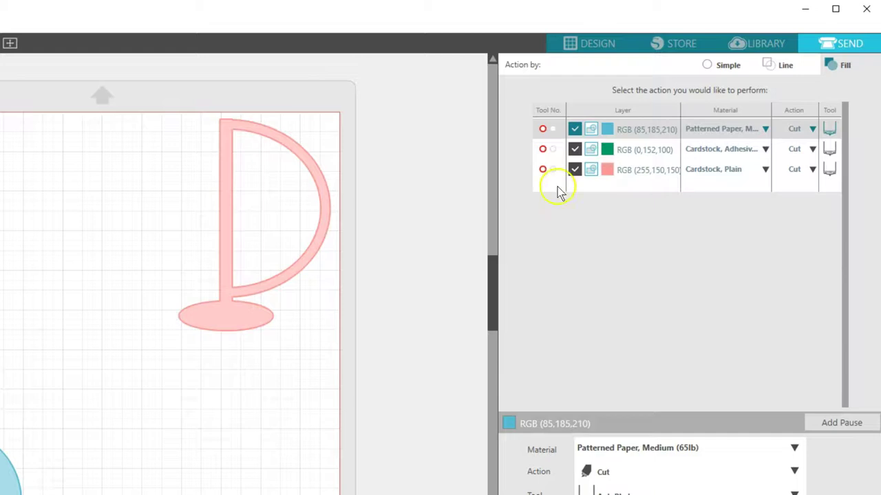
- Toggle the pink layer's cut-line preview, then move green RGB (0,152,100) to cut first
left_click(575, 171)
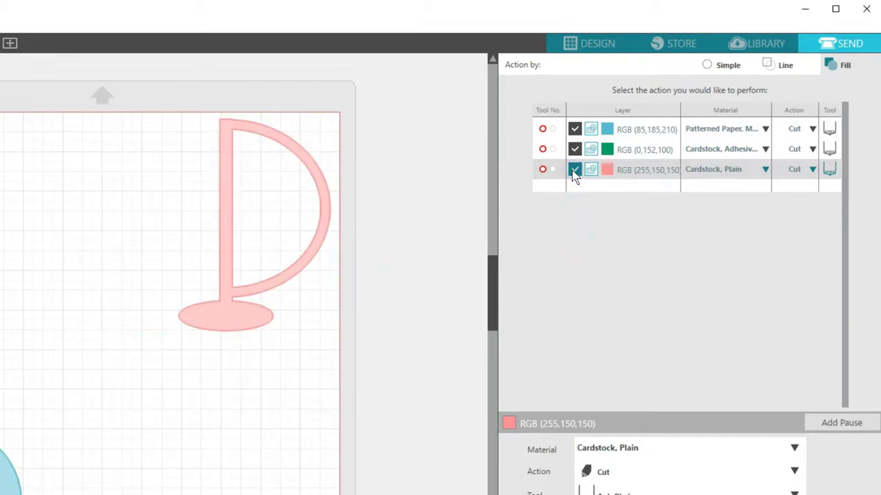
left_click(590, 172)
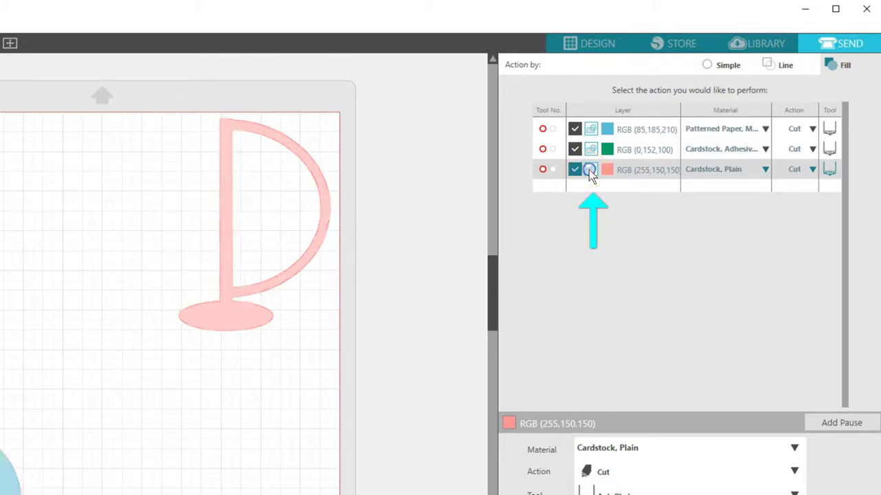
left_click(590, 172)
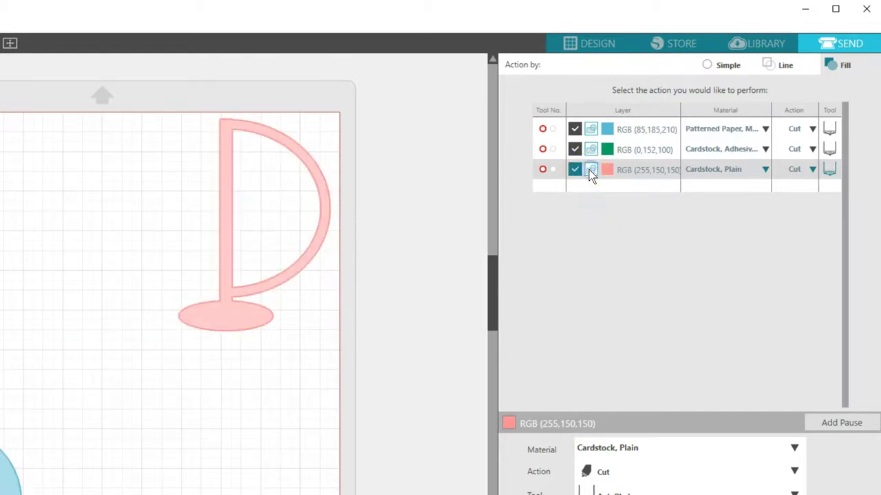
left_click(590, 172)
left_click(591, 172)
left_click_drag(630, 149, 626, 133)
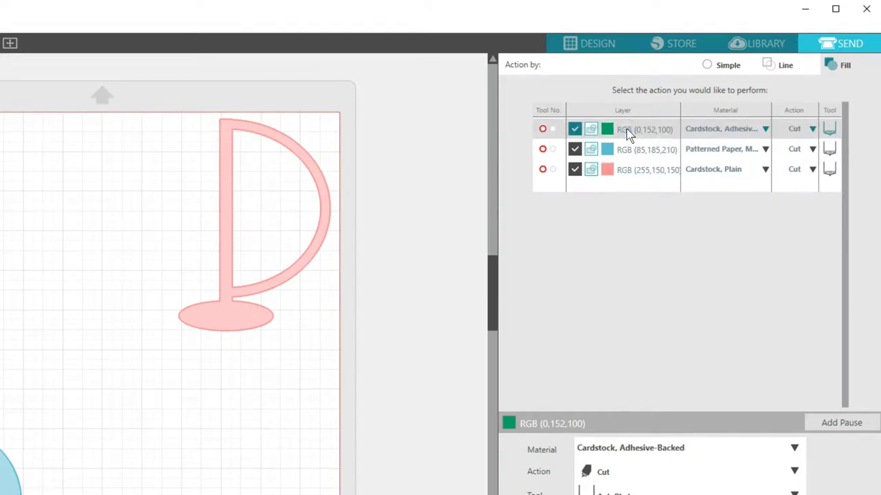
left_click(620, 131)
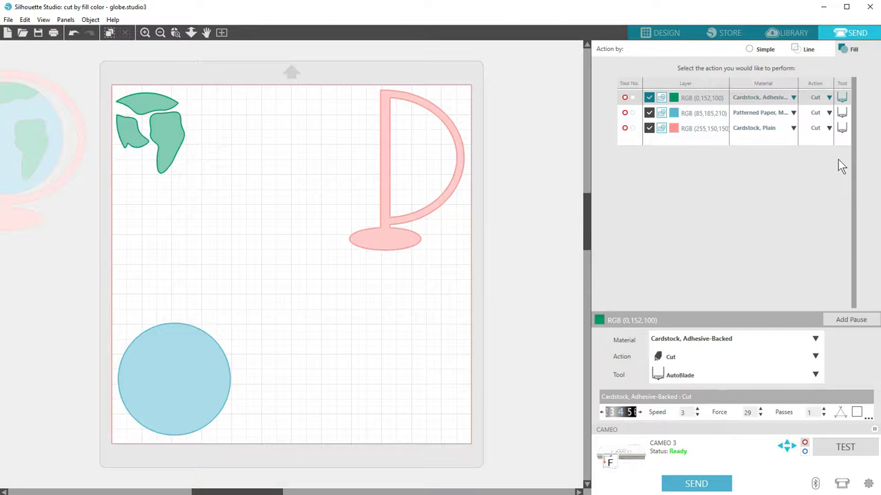
left_click(851, 321)
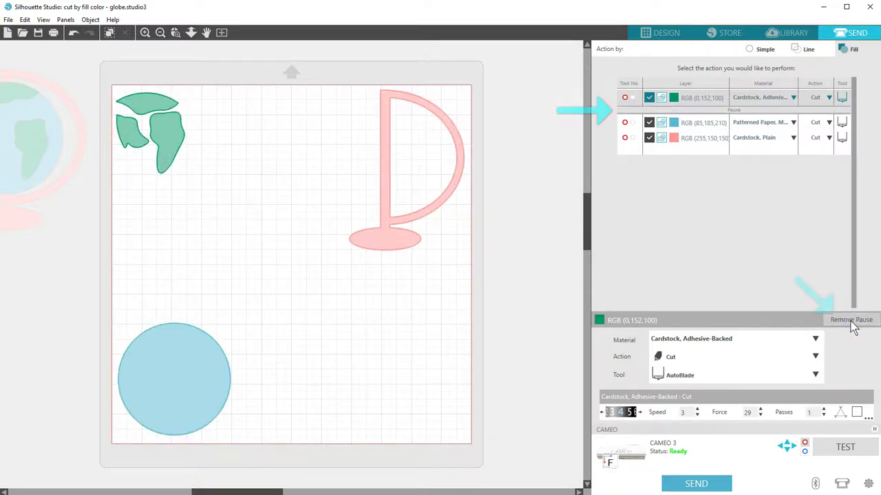
left_click(851, 322)
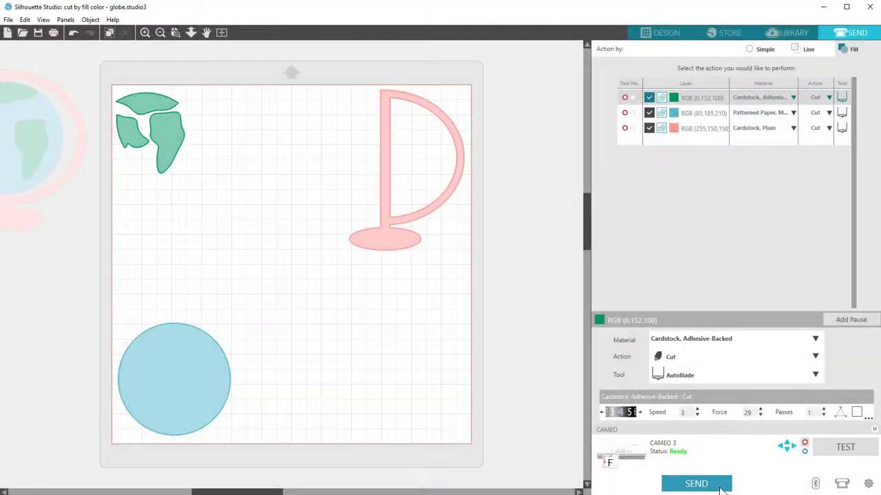
- Switch from the globe to the 'Cut by line color' train document
left_click(666, 38)
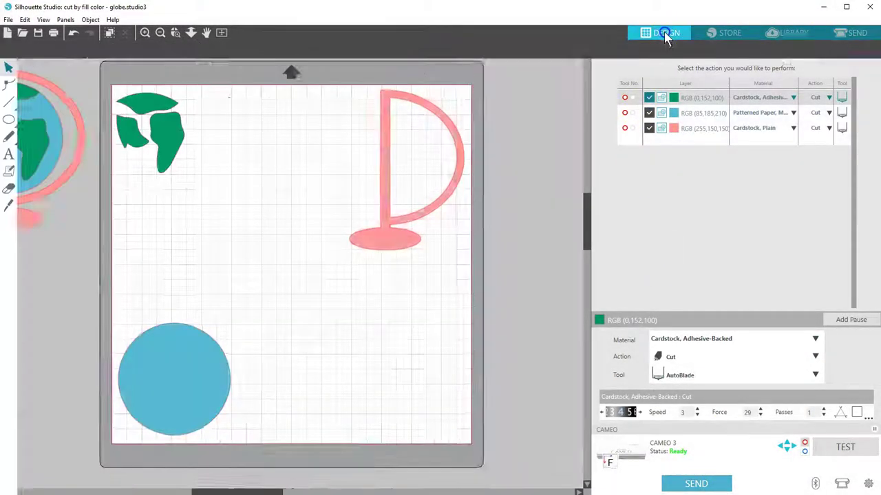
left_click(160, 65)
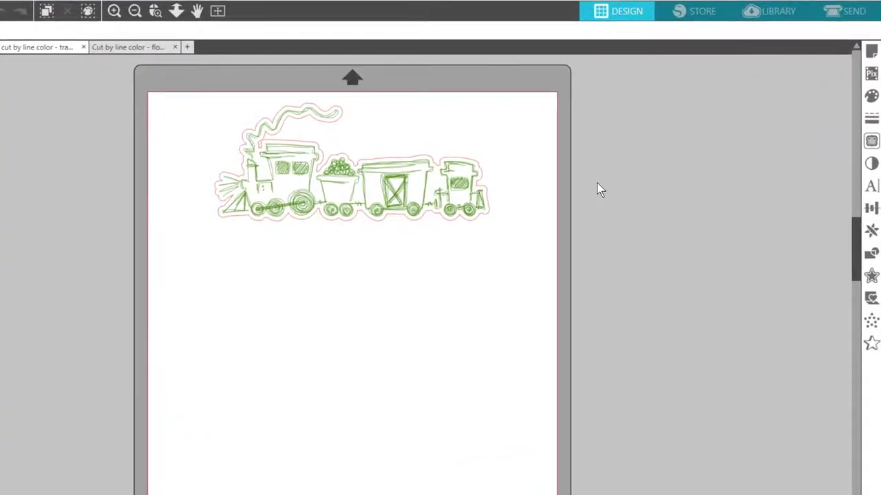
left_click(466, 202)
- Set the train's send settings to act by line colour, moving green RGB (60,127,0) above red
left_click(845, 15)
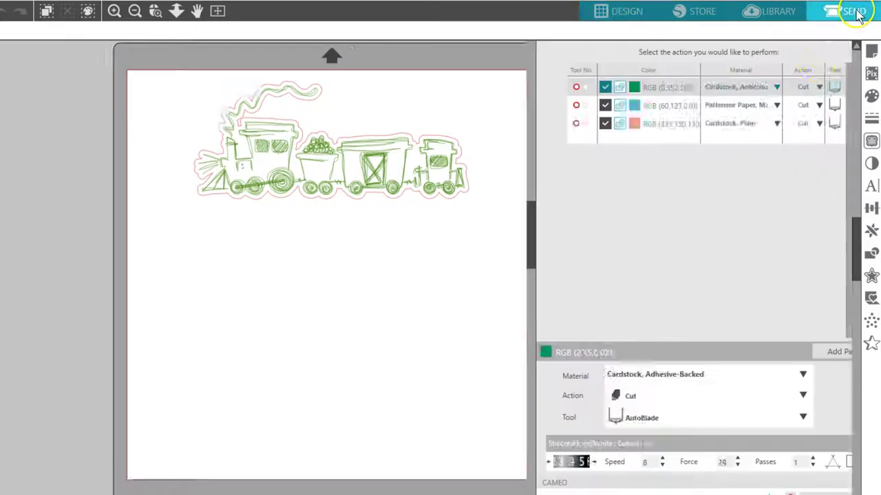
left_click(802, 33)
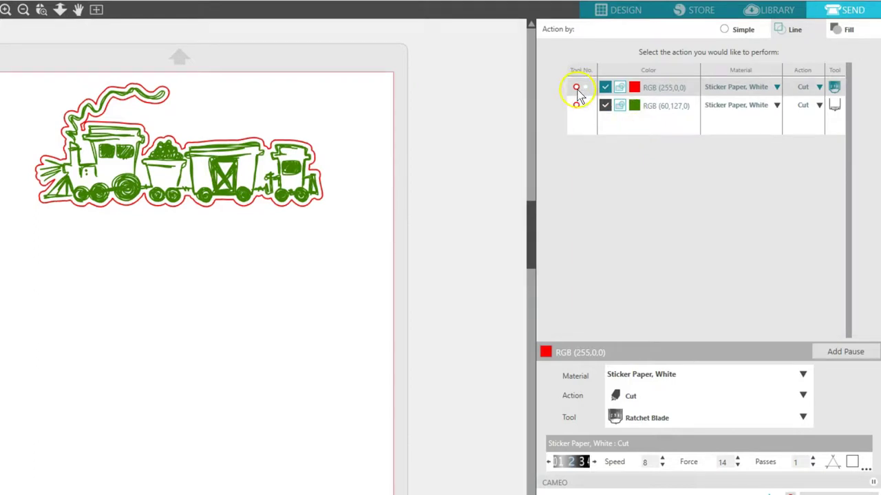
left_click_drag(648, 104, 649, 87)
- Assign the green layer to Tool 2, Cardstock, Plain material, with the Sketch action
left_click(585, 86)
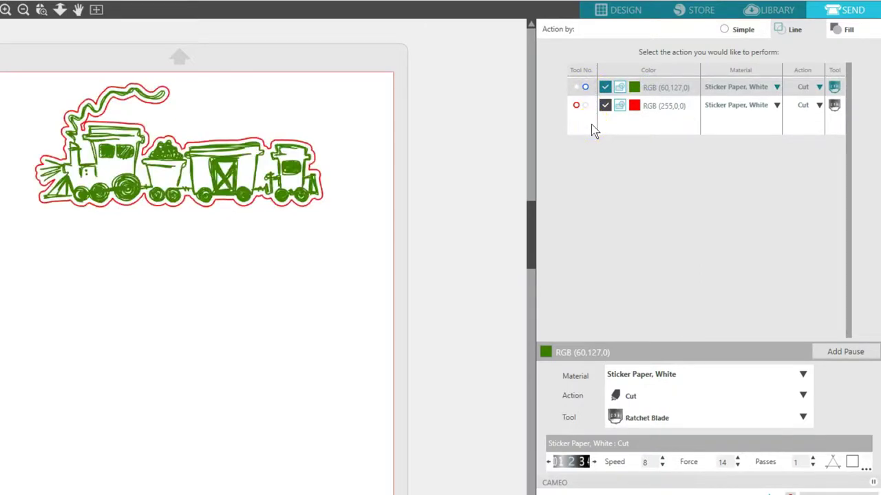
left_click(776, 89)
left_click(731, 121)
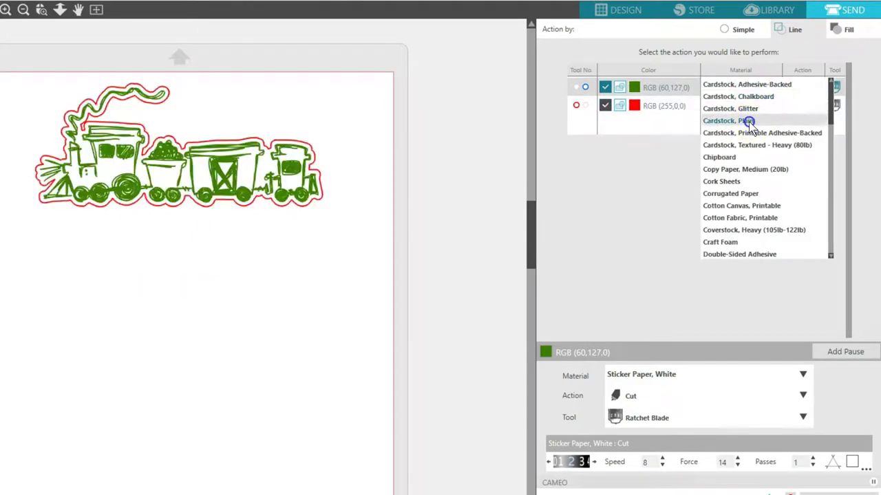
left_click(819, 88)
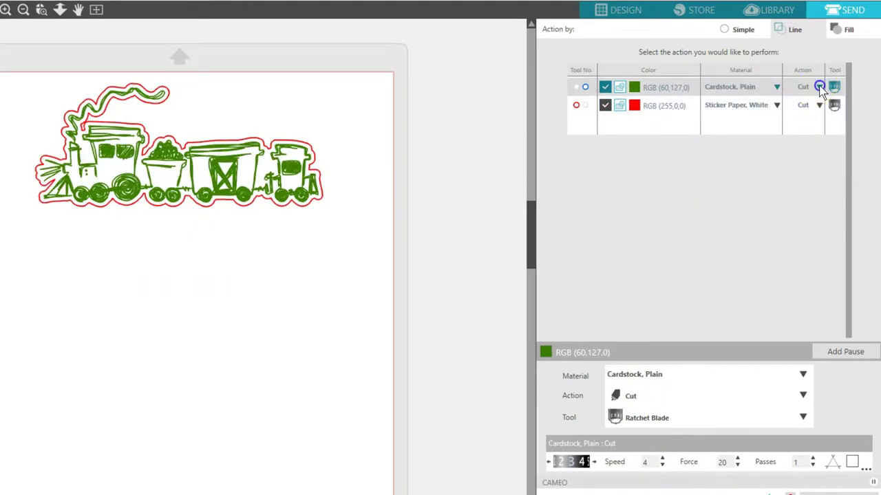
left_click(810, 126)
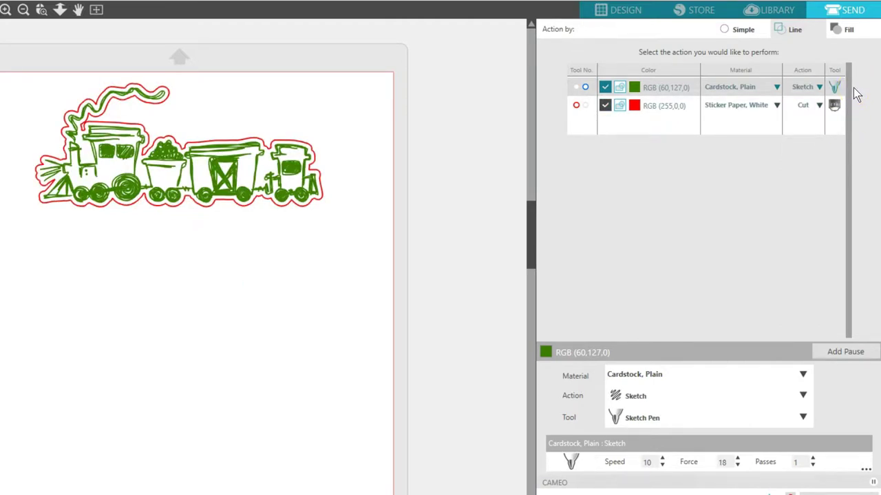
- Set the red outline to cut Cardstock, Plain with the AutoBlade
left_click(653, 121)
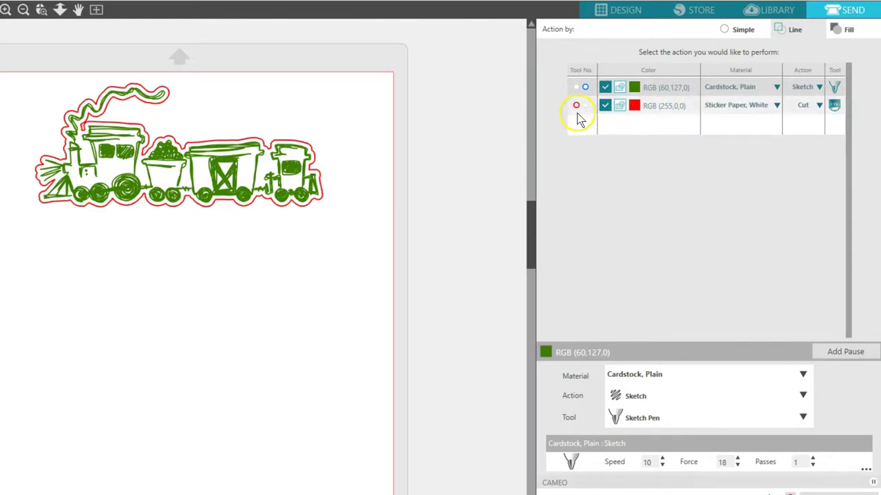
left_click(778, 105)
left_click(738, 138)
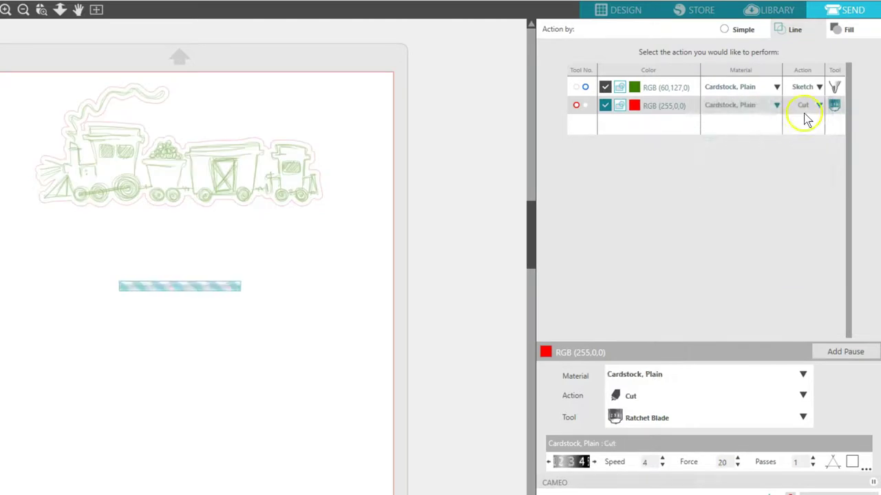
left_click(834, 108)
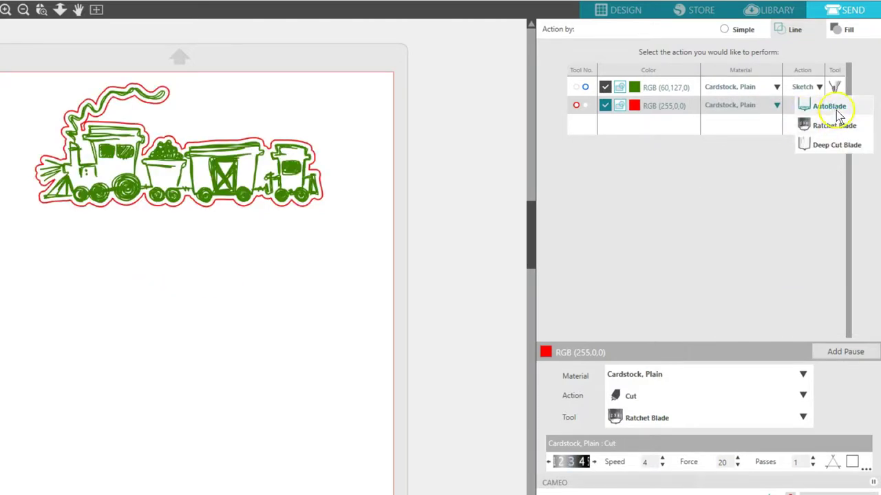
left_click(837, 110)
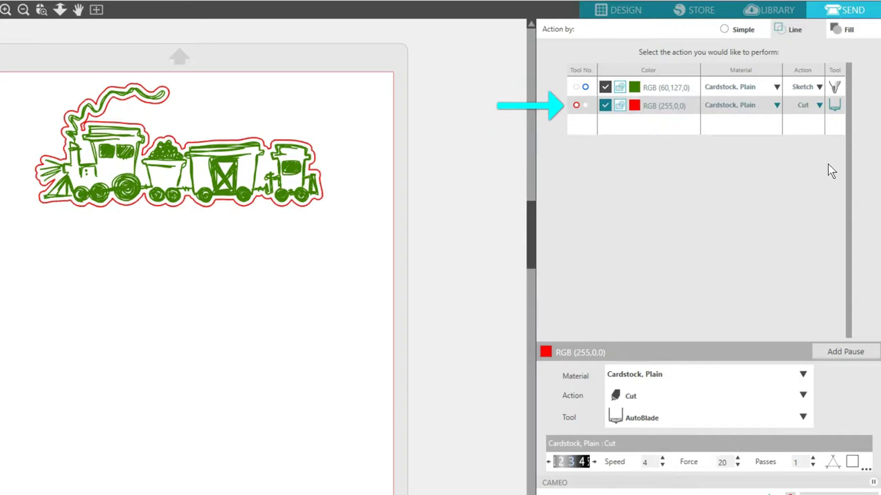
- Add and then remove a pause after the red cut and after the green sketch
left_click(835, 352)
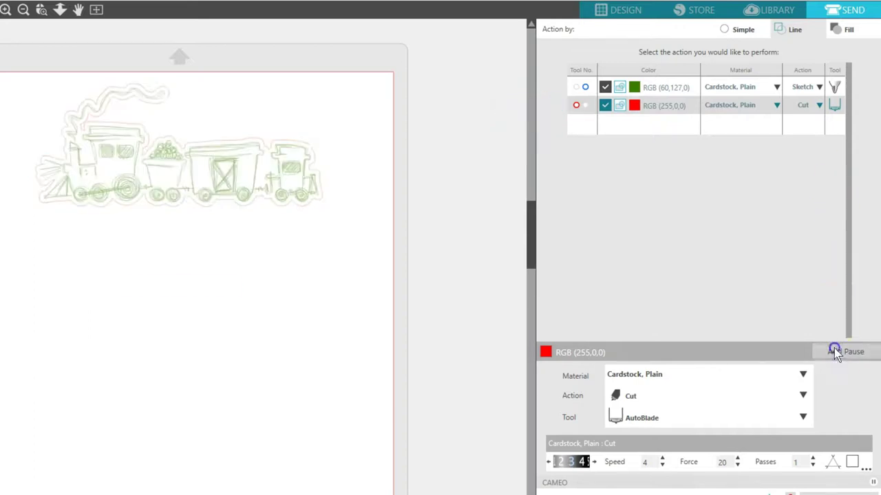
left_click(831, 357)
left_click(731, 88)
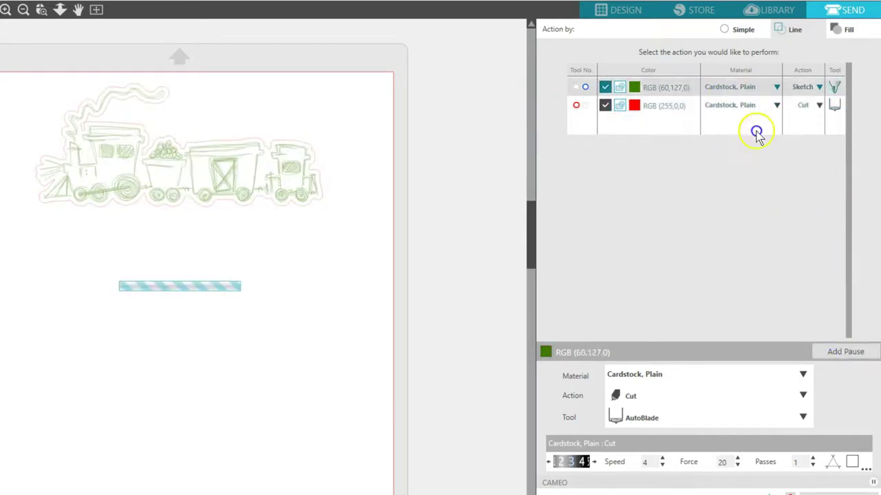
left_click(661, 91)
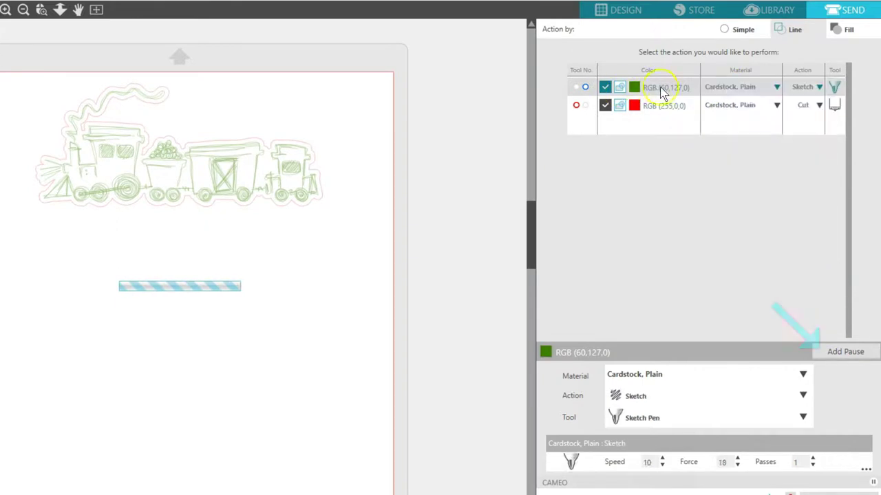
left_click(831, 352)
left_click(830, 353)
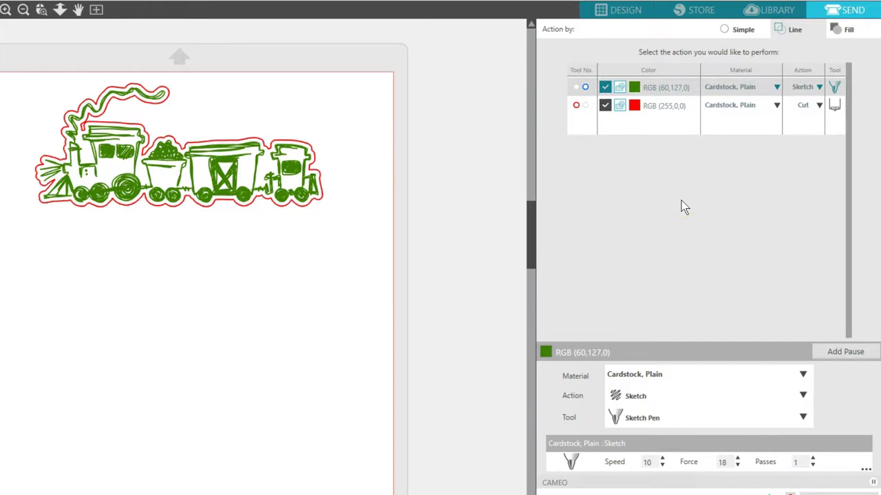
- Switch to the flower document and show its line-colour send settings
left_click(627, 11)
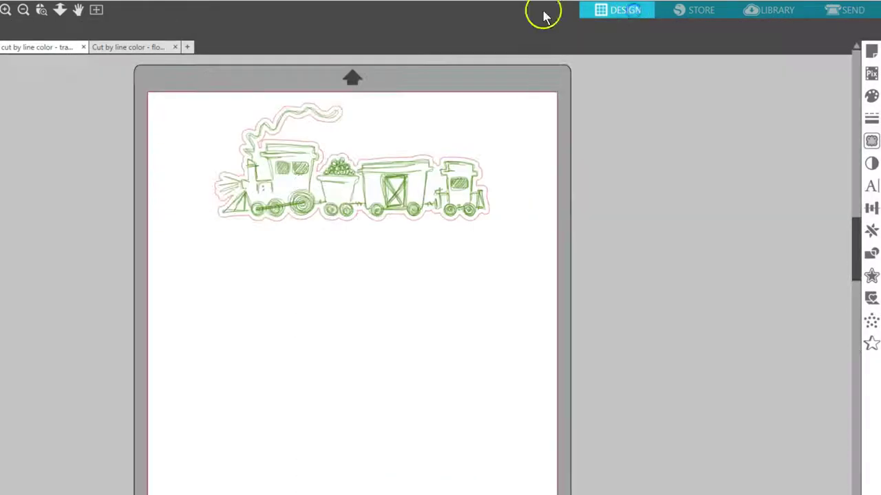
left_click(125, 48)
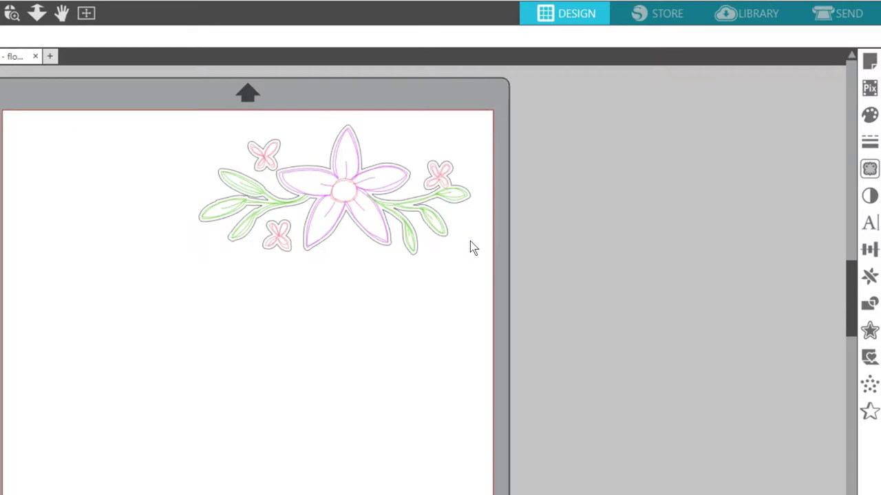
left_click(836, 16)
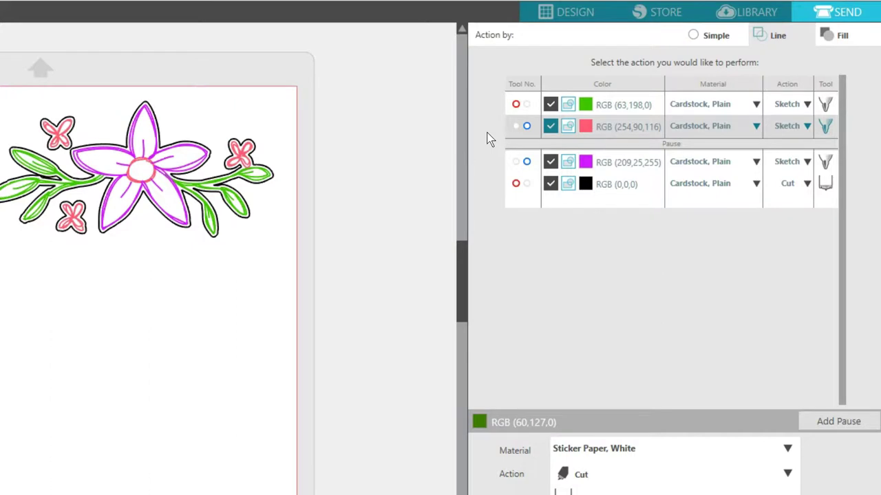
- Add pauses after the green leaf sketch and the magenta petal sketch
left_click(723, 105, "shift")
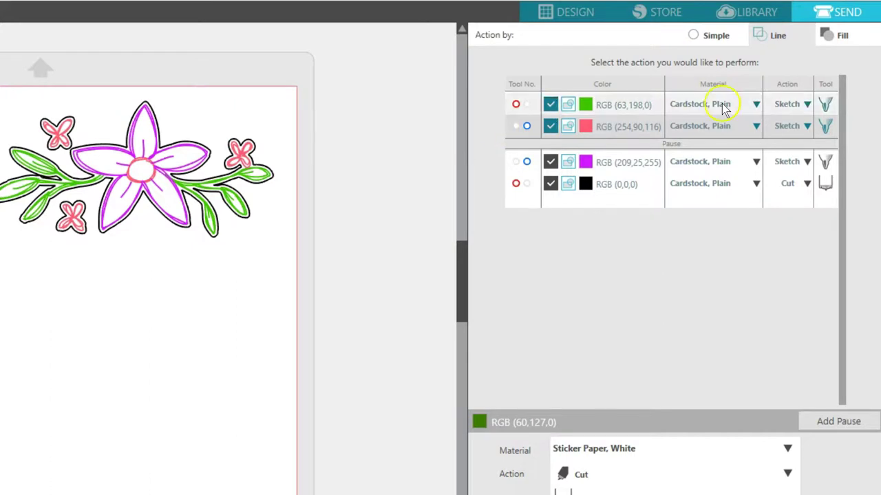
left_click(632, 106)
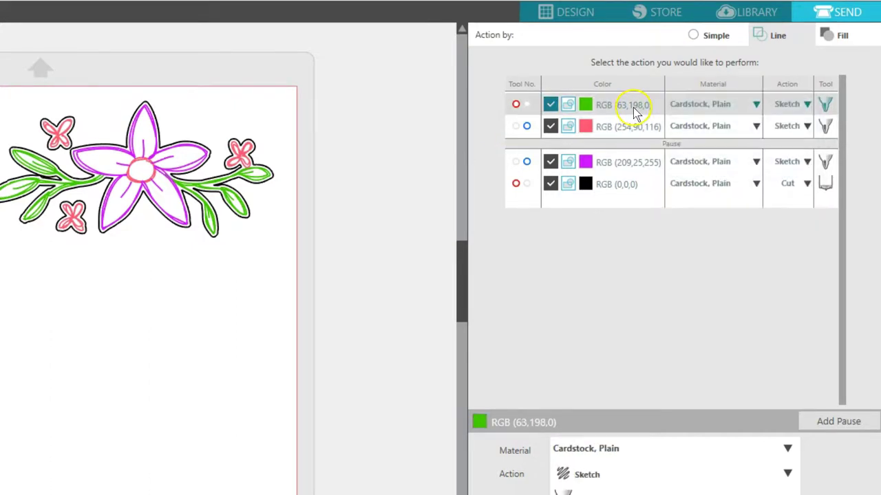
left_click(826, 422)
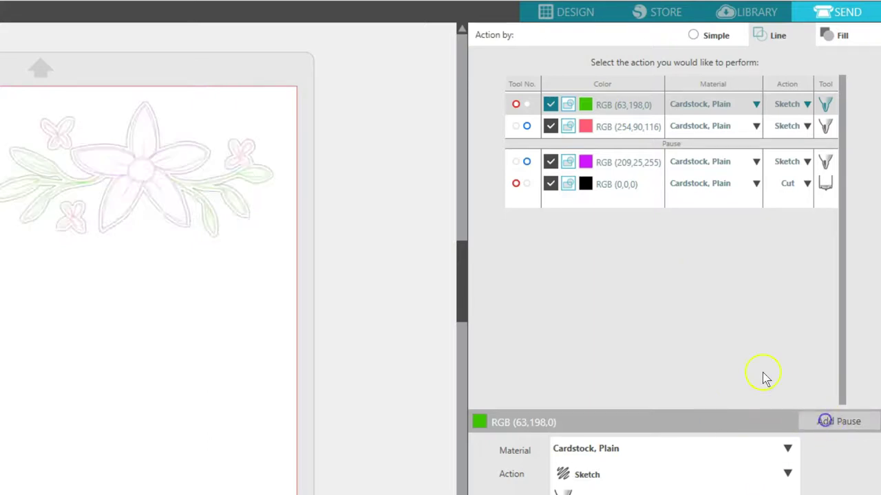
left_click(615, 177)
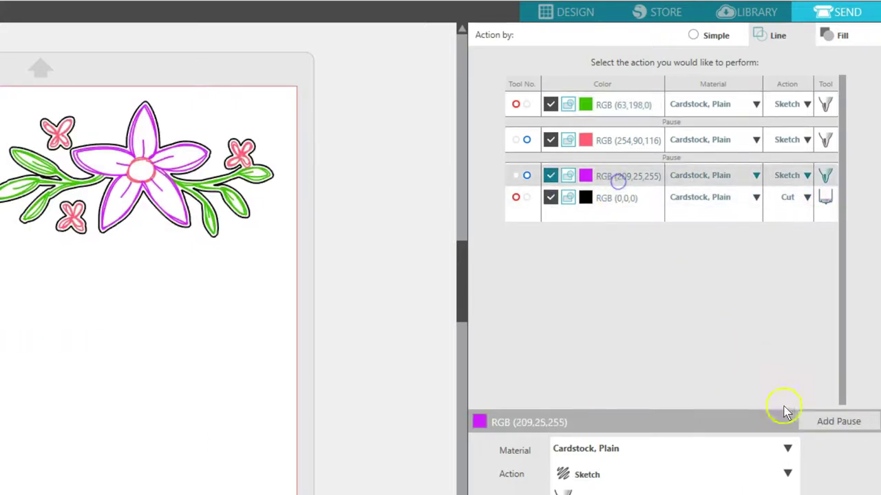
left_click(803, 419)
- Disable every flower line layer except pink, then return to the Design workspace
left_click(551, 106)
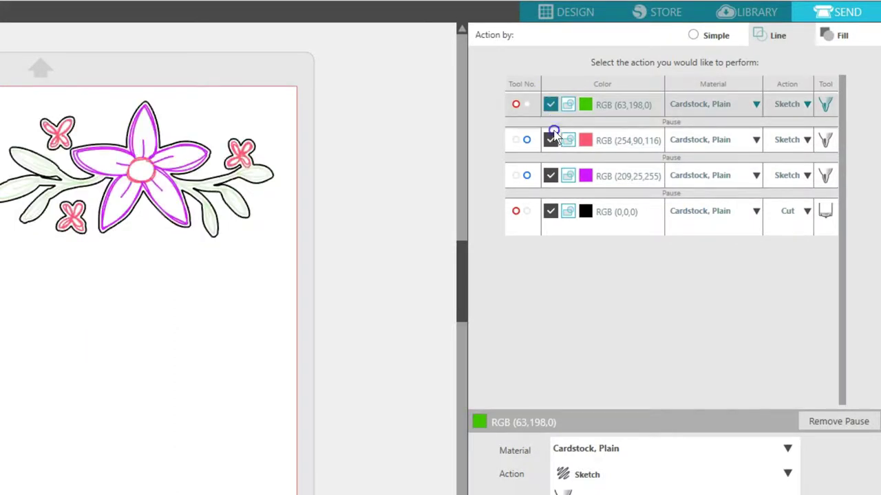
left_click(554, 136)
left_click(550, 176)
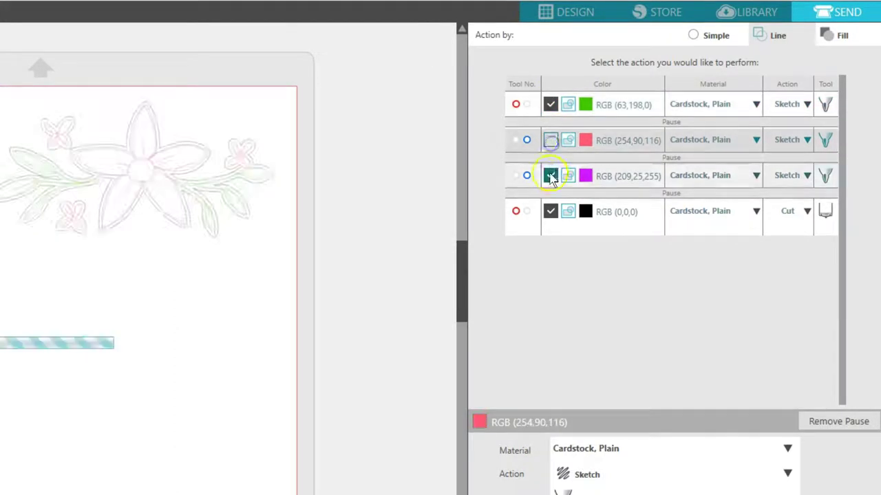
left_click(550, 212)
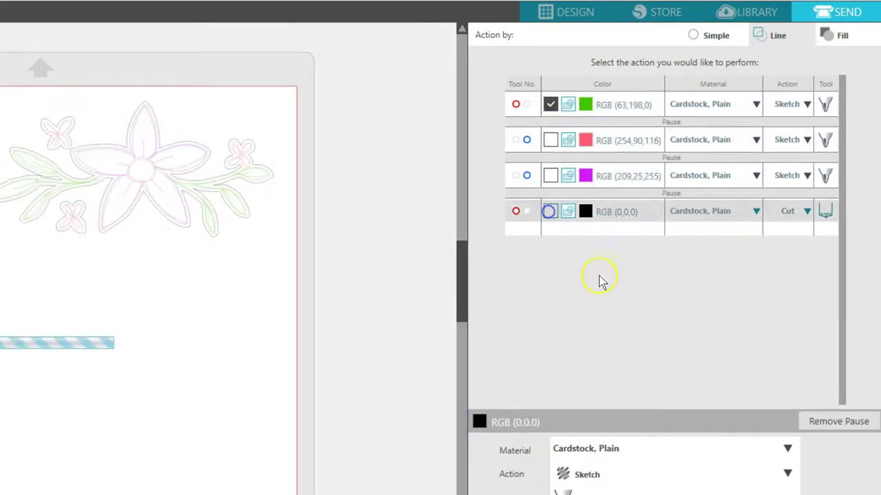
left_click(550, 104)
left_click(550, 140)
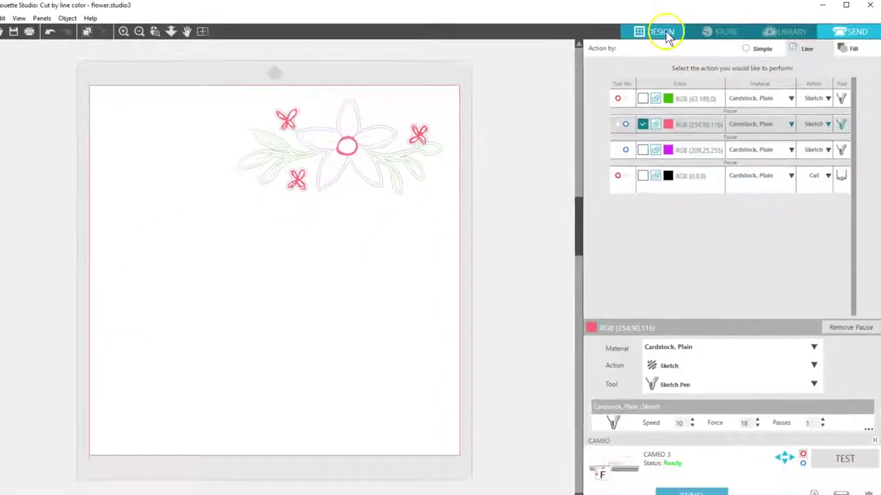
left_click(662, 33)
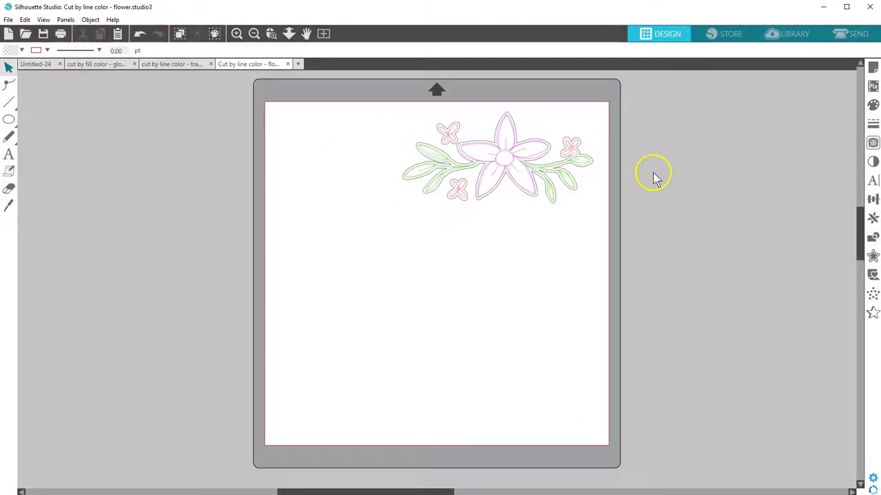